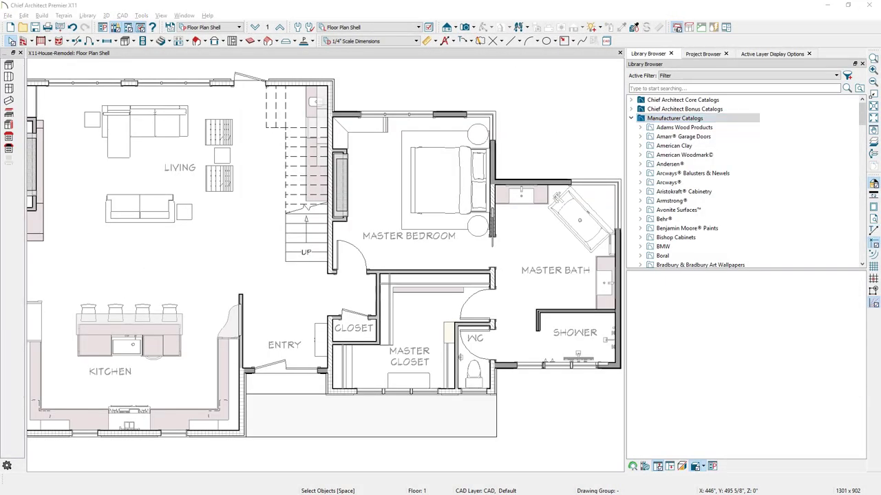
- Drop the Corbels and Brackets No.3 Gable catalog file into the program's library
{"action": "left_click_drag", "start_coordinate": [879, 165], "coordinate": [560, 135]}
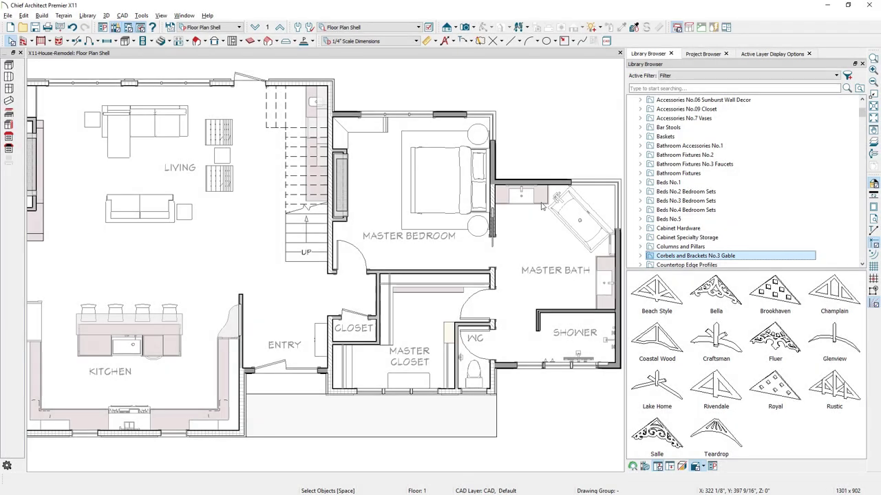
- Save the vanity's base cabinet, pulls, sink, cabinet foot and materials to the library, exported into subfolders
{"action": "left_click", "coordinate": [543, 204]}
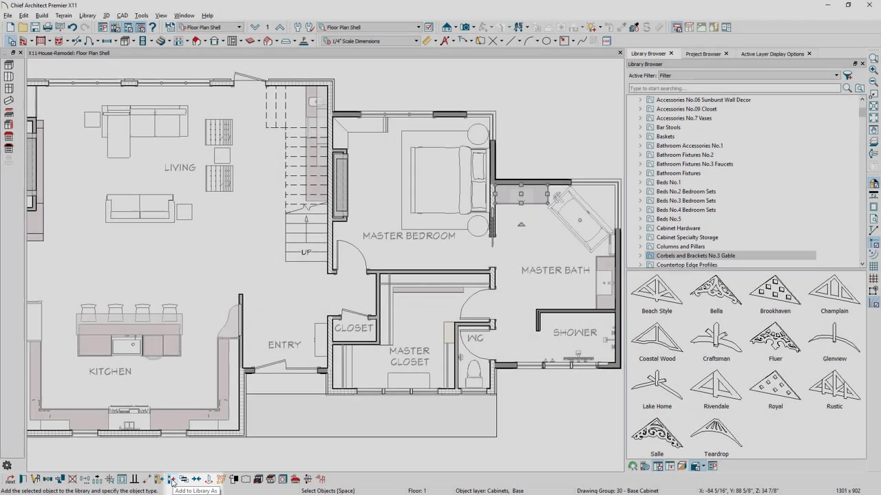
{"action": "left_click", "coordinate": [172, 480]}
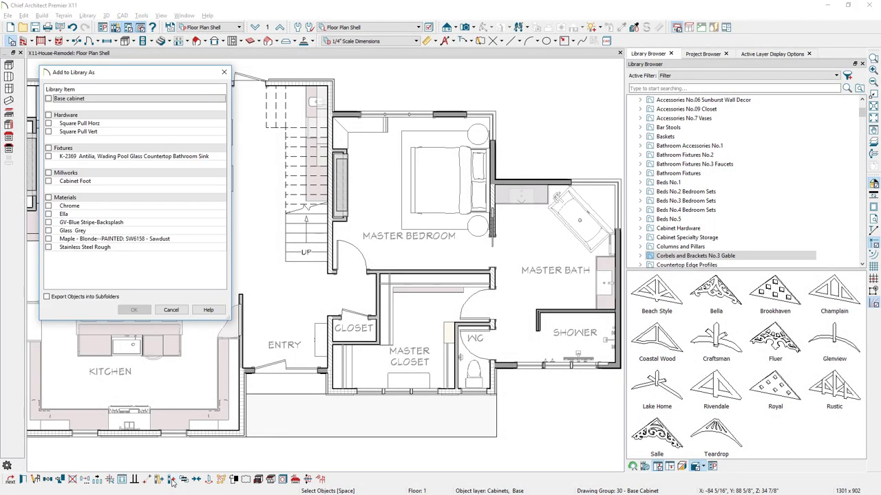
{"action": "left_click", "coordinate": [48, 99]}
{"action": "left_click", "coordinate": [49, 115]}
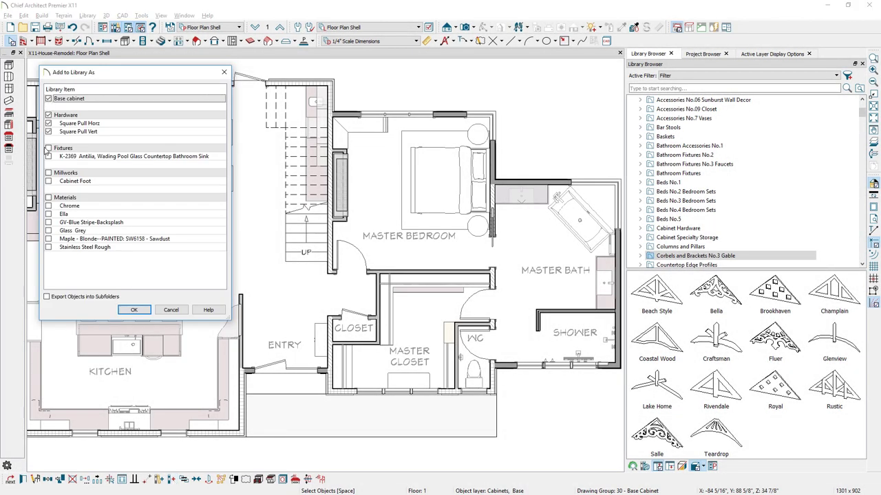
{"action": "left_click", "coordinate": [49, 148]}
{"action": "left_click", "coordinate": [49, 173]}
{"action": "left_click", "coordinate": [49, 197]}
{"action": "left_click", "coordinate": [47, 297]}
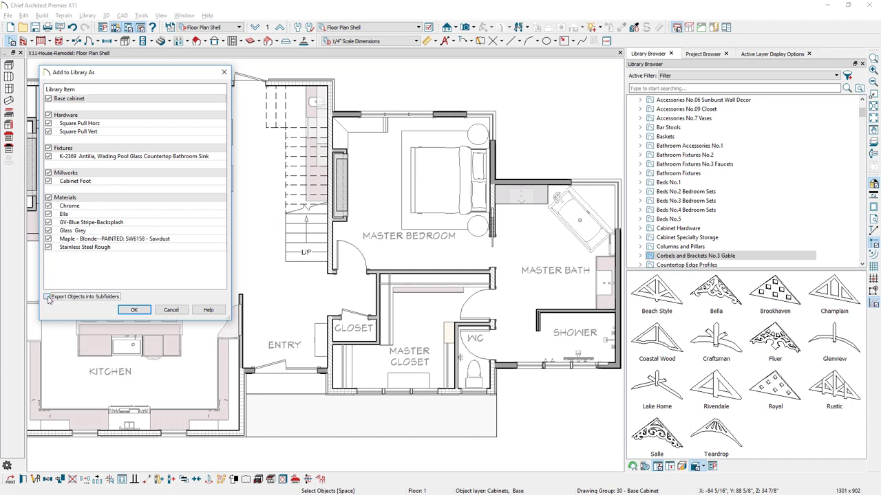
{"action": "left_click", "coordinate": [133, 310]}
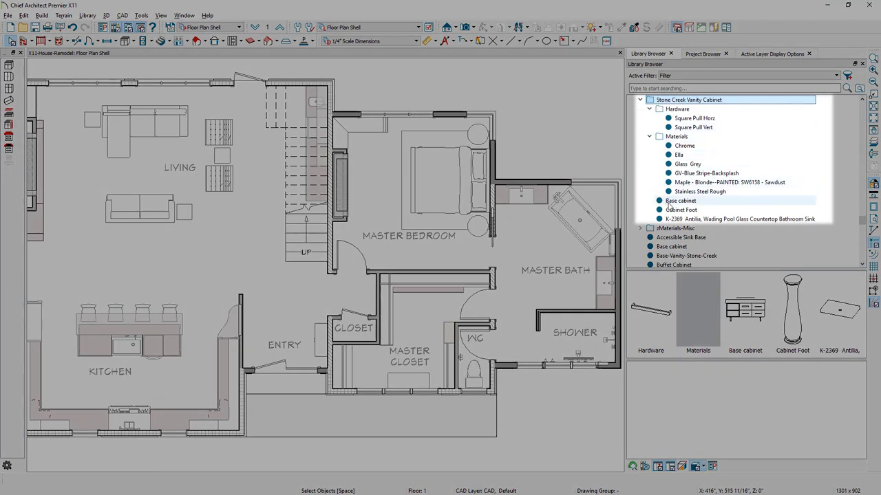
- Change the depth of the library's Stone Creek Base cabinet to 24"
{"action": "left_click", "coordinate": [669, 202]}
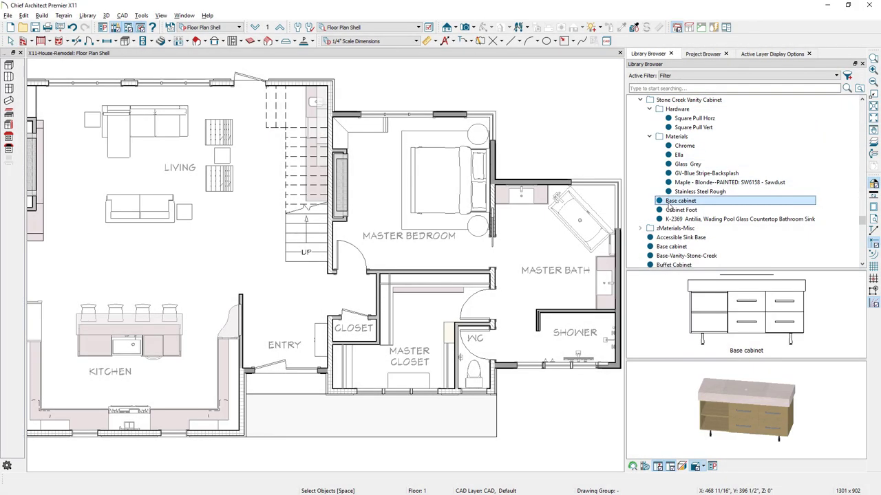
{"action": "right_click", "coordinate": [669, 203]}
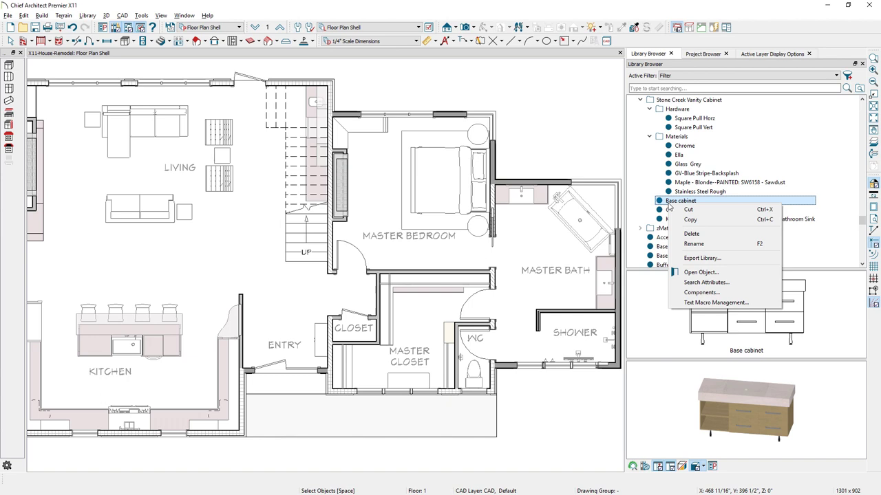
{"action": "left_click", "coordinate": [700, 272]}
{"action": "left_click_drag", "start_coordinate": [183, 140], "coordinate": [163, 142]}
{"action": "type", "text": "24"}
{"action": "key", "text": "Tab"}
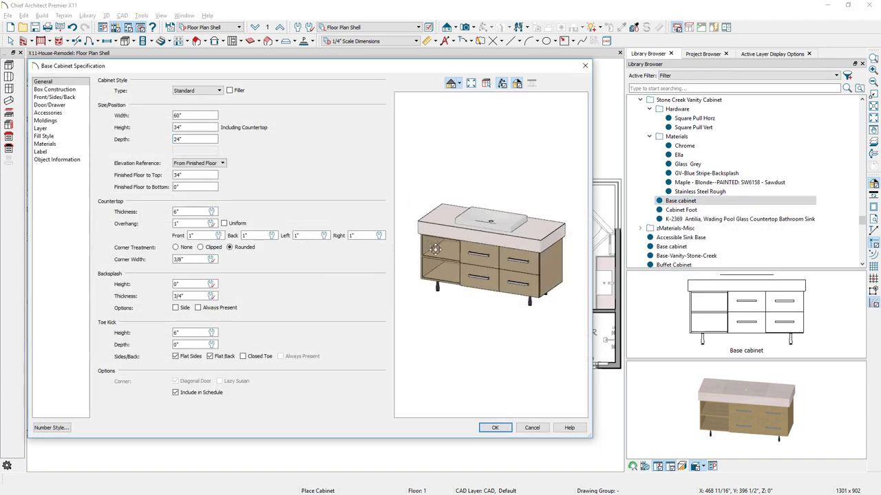
{"action": "key", "text": "Return"}
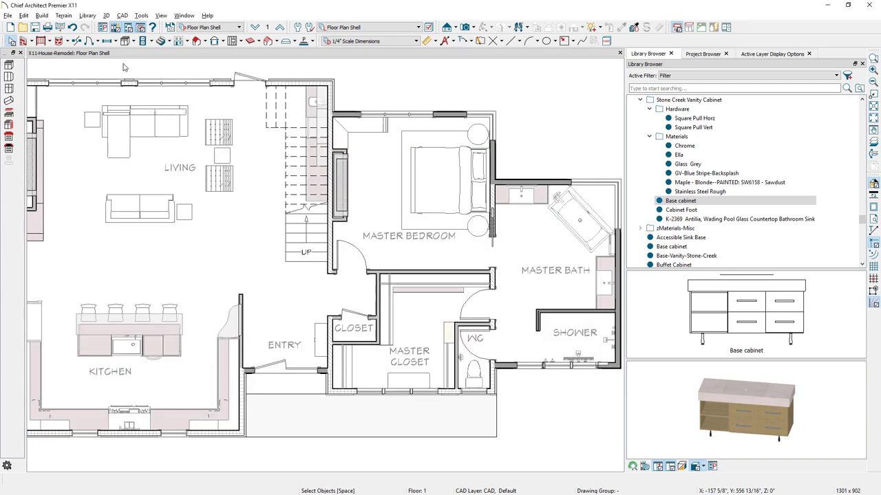
- Open the Plan Materials list and edit the jbonefoto material's definition
{"action": "left_click", "coordinate": [106, 15]}
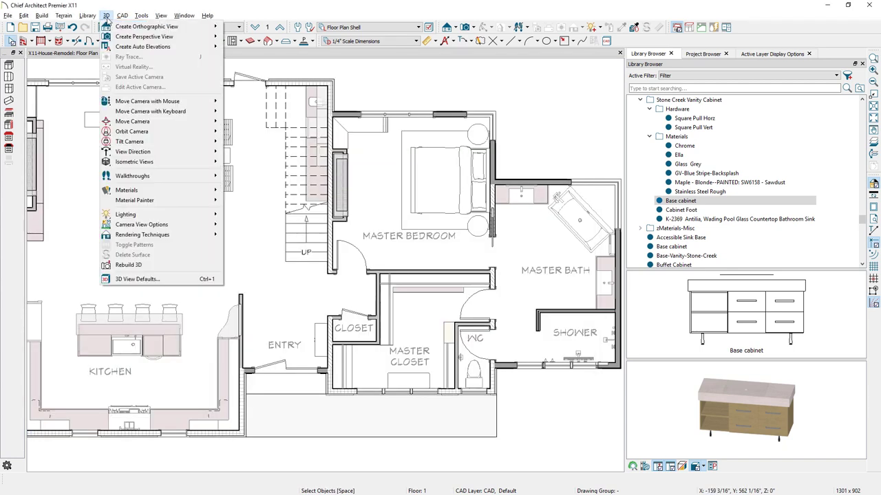
{"action": "mouse_move", "coordinate": [190, 193]}
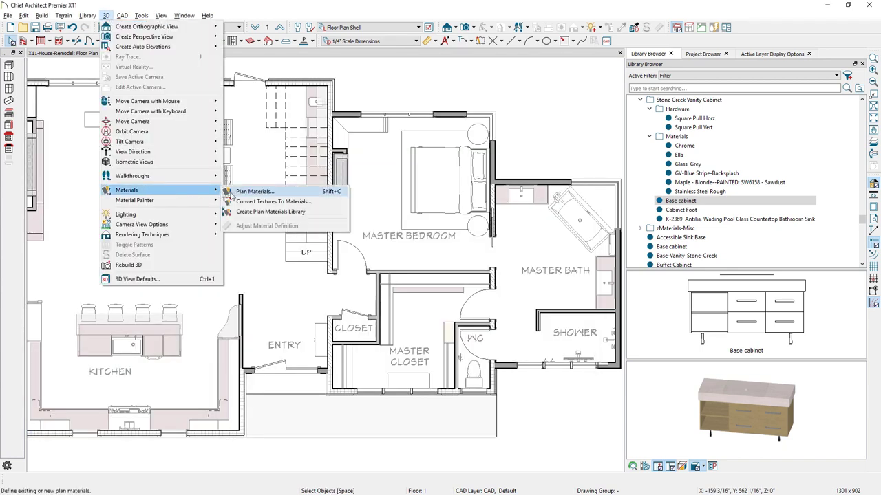
{"action": "left_click", "coordinate": [230, 194]}
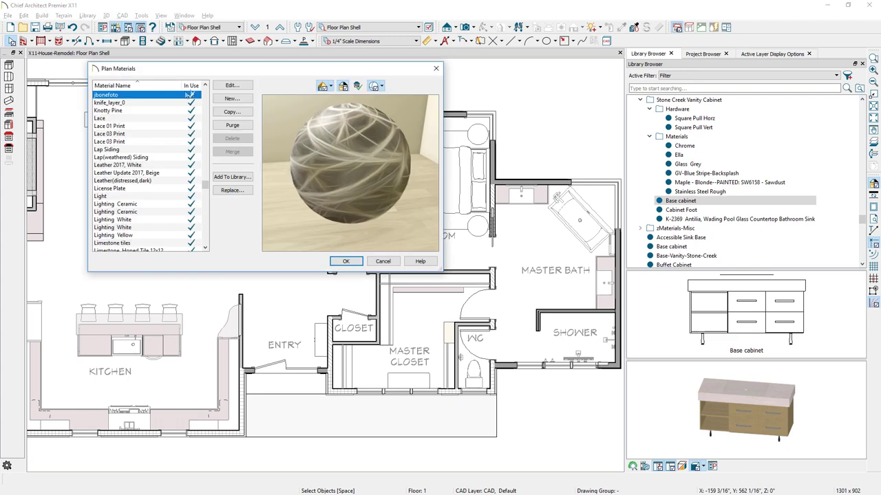
{"action": "left_click", "coordinate": [227, 86]}
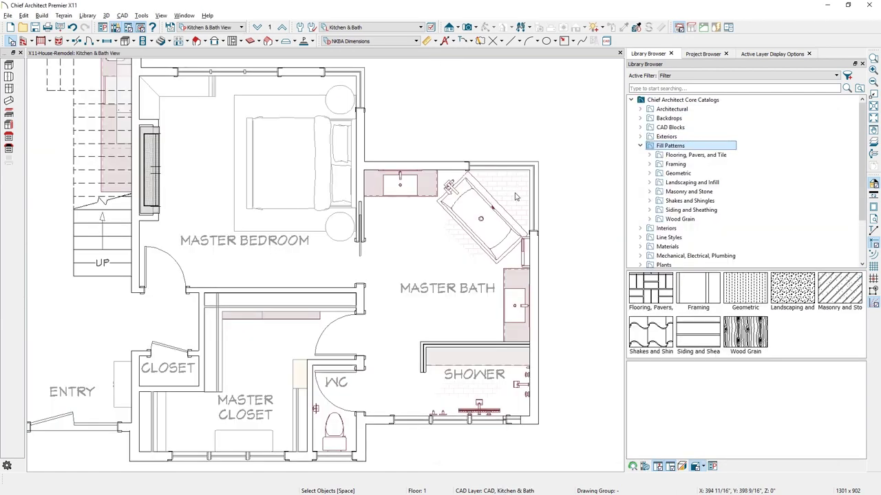
- Fill the master bedroom floor with the Running Bond - Quarter tile pattern from Flooring, Pavers, and Tile
{"action": "double_click", "coordinate": [515, 196]}
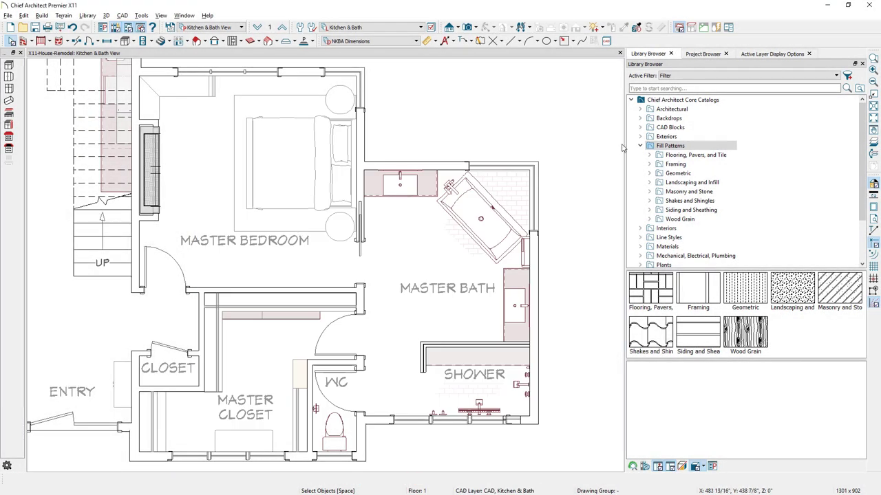
{"action": "left_click", "coordinate": [648, 154]}
{"action": "left_click", "coordinate": [666, 155]}
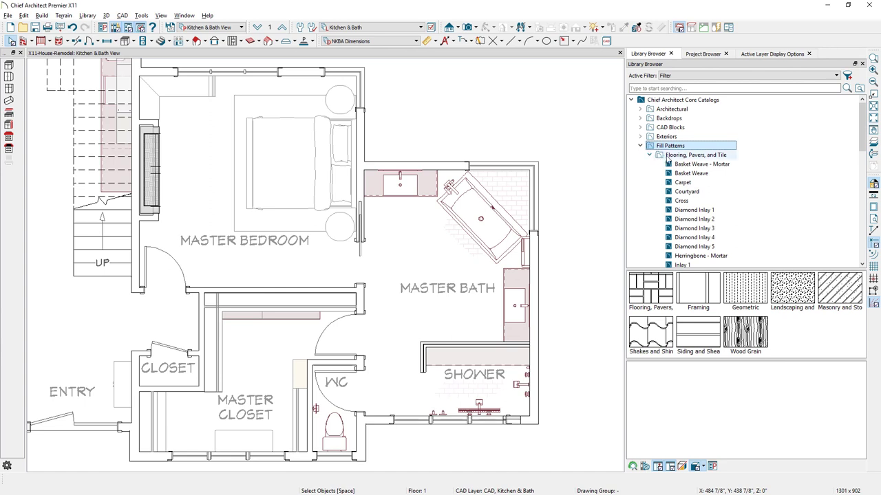
{"action": "left_click", "coordinate": [784, 330]}
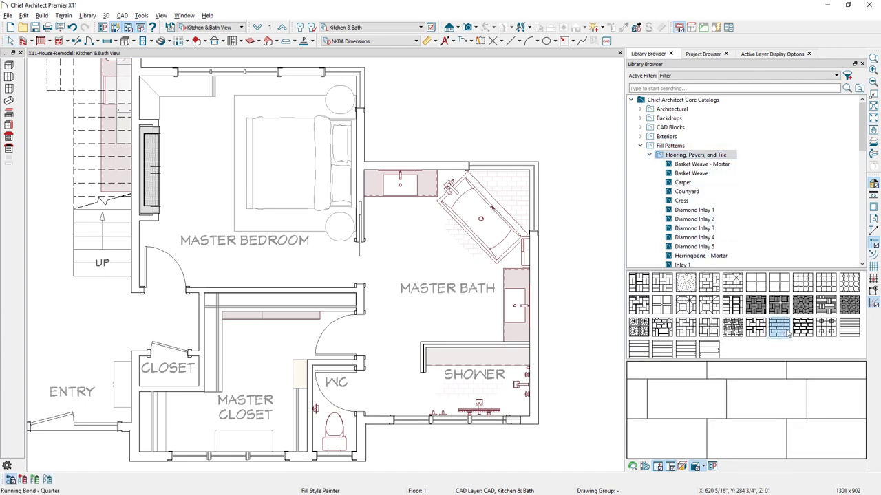
{"action": "left_click", "coordinate": [341, 275]}
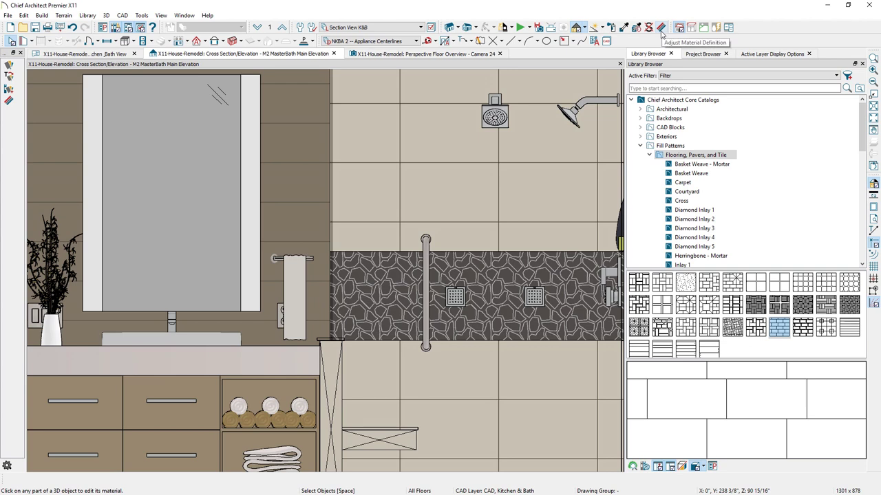
- Change the mosaic band material's fill pattern to Mortar - Rubble from the library
{"action": "left_click", "coordinate": [660, 28]}
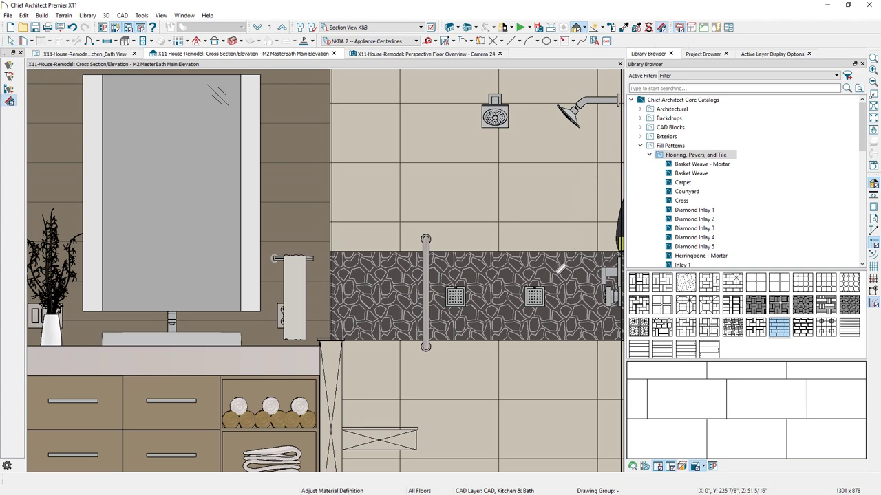
{"action": "left_click", "coordinate": [559, 272]}
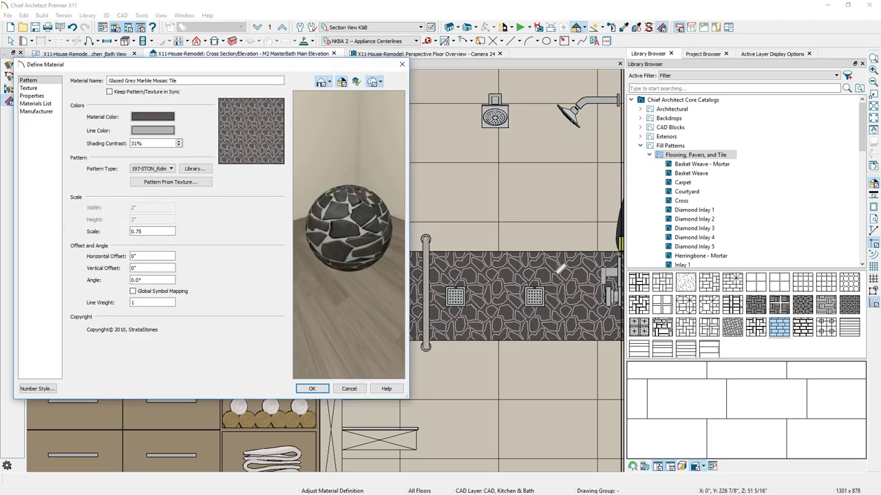
{"action": "left_click", "coordinate": [194, 168]}
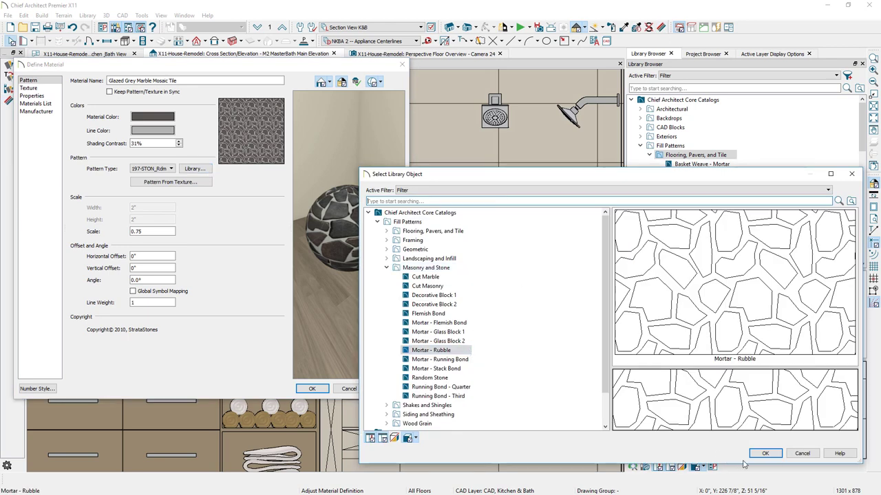
{"action": "left_click", "coordinate": [765, 453]}
{"action": "key", "text": "Return"}
- Add the Glazed Grey Marble Mosaic Tile and Liberty_Mosaic materials to the library, then copy Liberty_Mosaic
{"action": "left_click", "coordinate": [107, 15]}
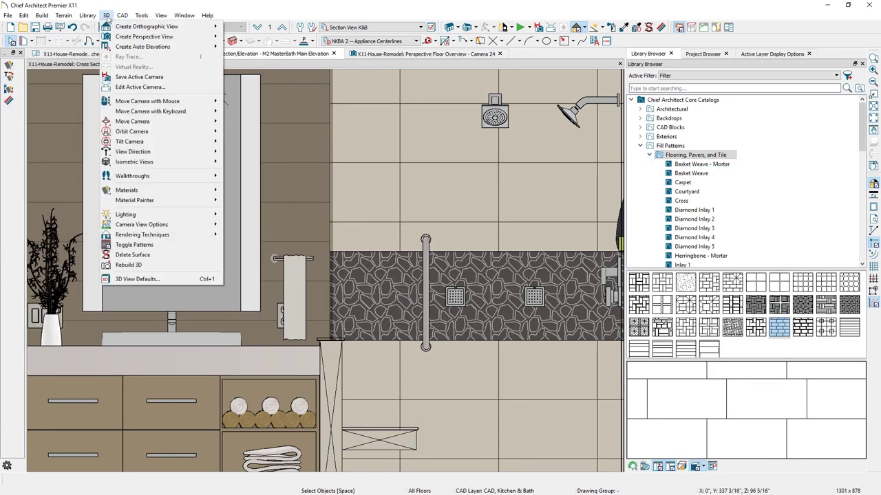
{"action": "mouse_move", "coordinate": [199, 190]}
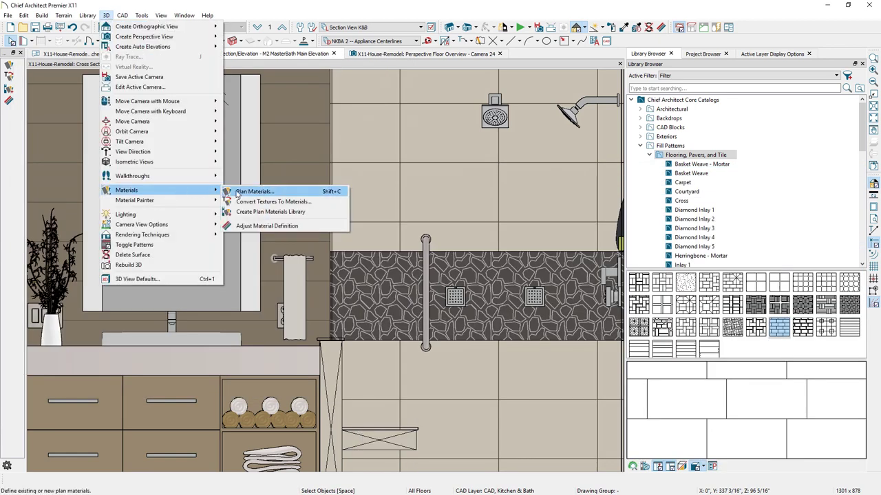
{"action": "left_click", "coordinate": [238, 192]}
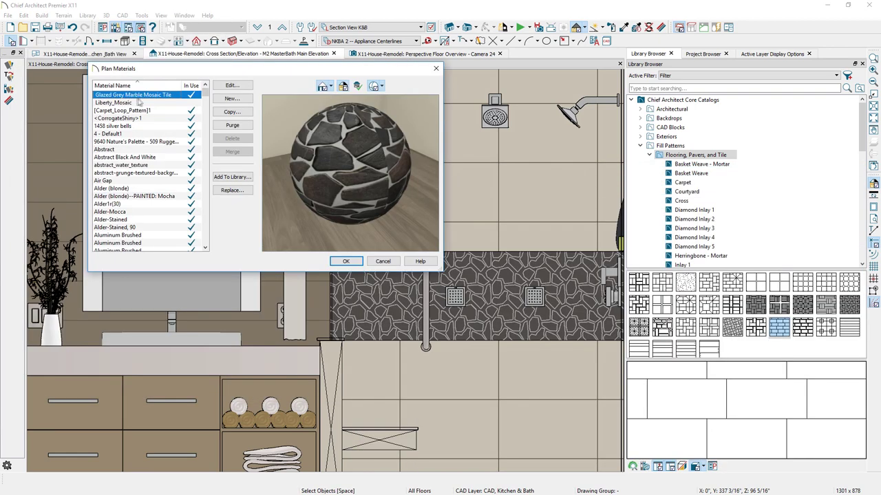
{"action": "left_click", "coordinate": [217, 180]}
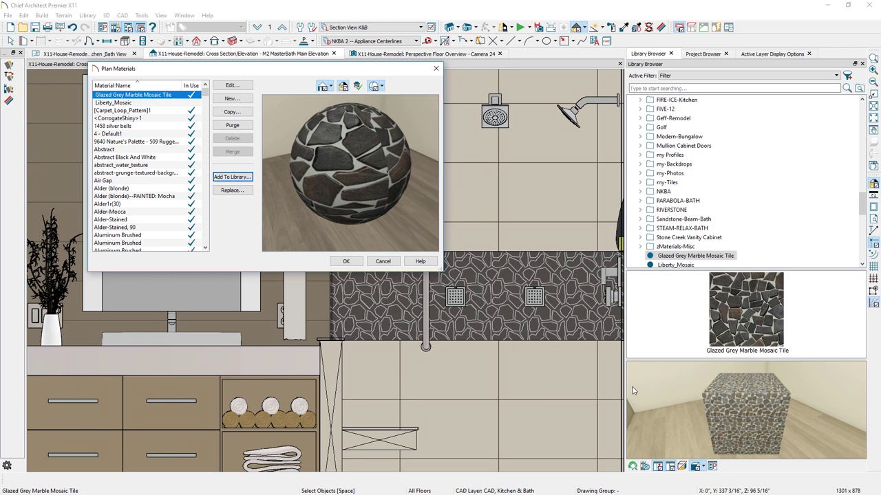
{"action": "left_click", "coordinate": [113, 103]}
- Generate Liberty_Mosaic2's line pattern from its tile texture with adjusted Advanced thresholds
{"action": "left_click", "coordinate": [232, 111]}
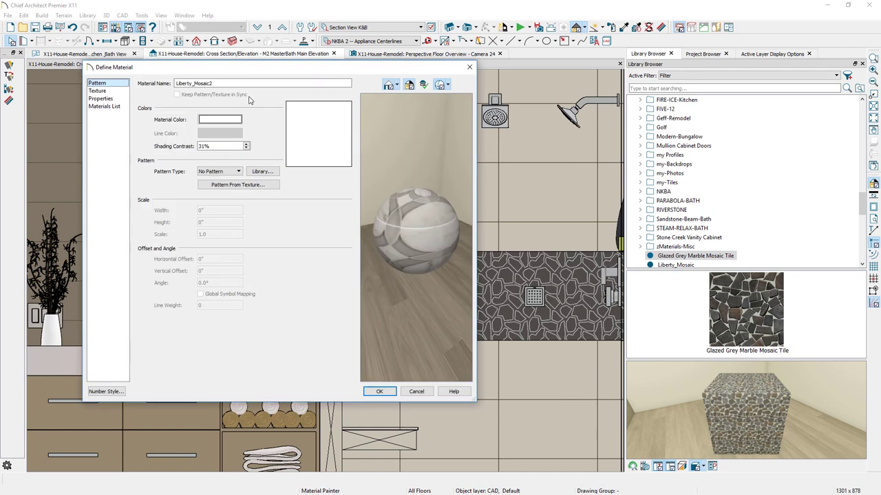
{"action": "left_click", "coordinate": [203, 187]}
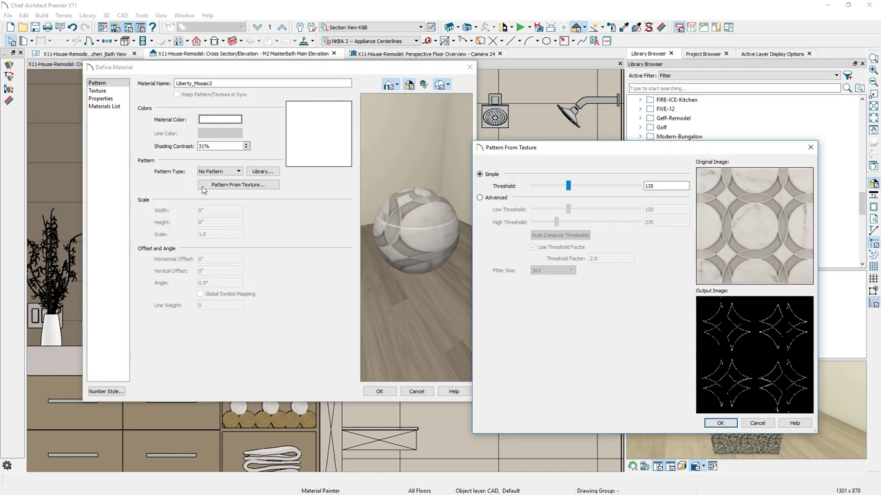
{"action": "left_click", "coordinate": [480, 198]}
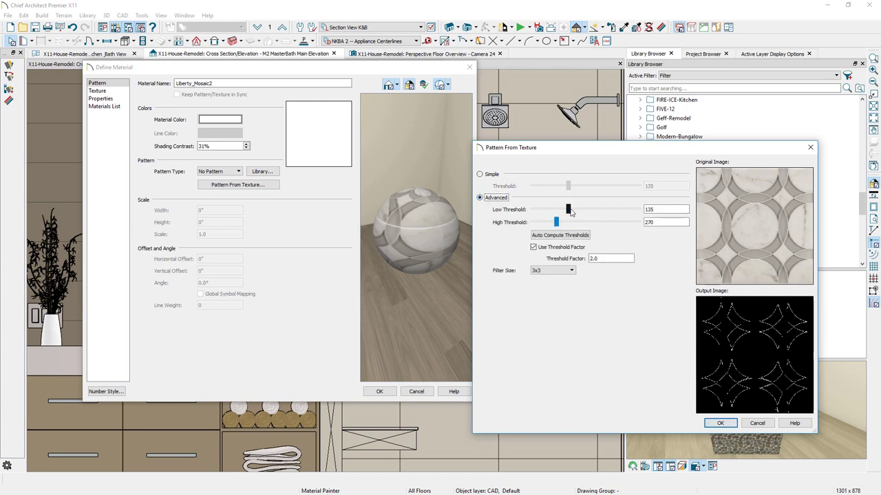
{"action": "left_click_drag", "start_coordinate": [569, 210], "coordinate": [553, 225]}
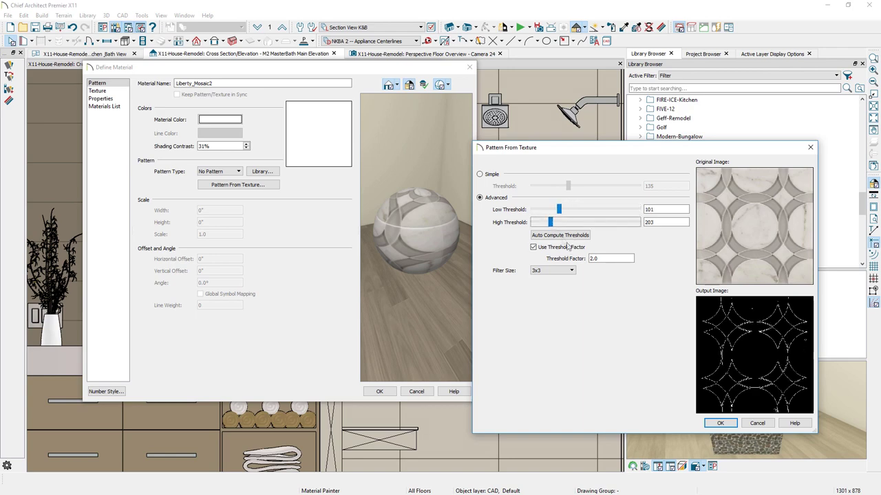
{"action": "left_click", "coordinate": [710, 427]}
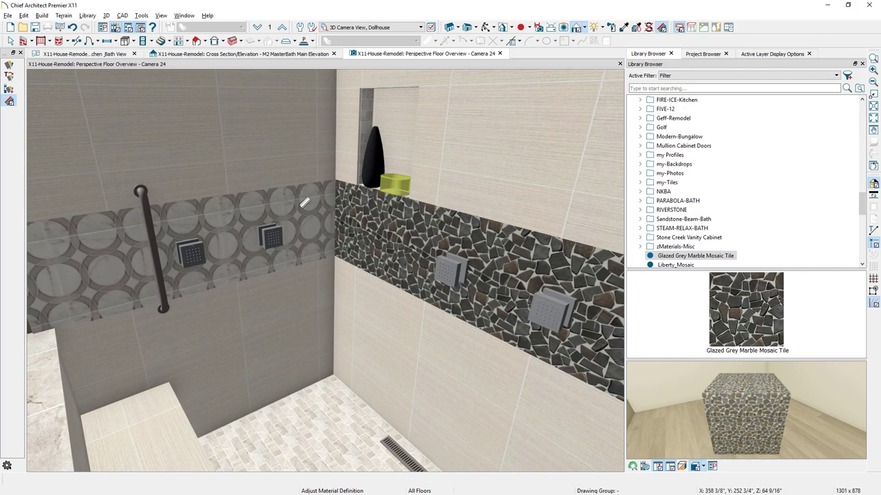
- Set Liberty_Mosaic to keep pattern and texture in sync, 1/2" vertical offset, and Count calculation
{"action": "left_click", "coordinate": [301, 205]}
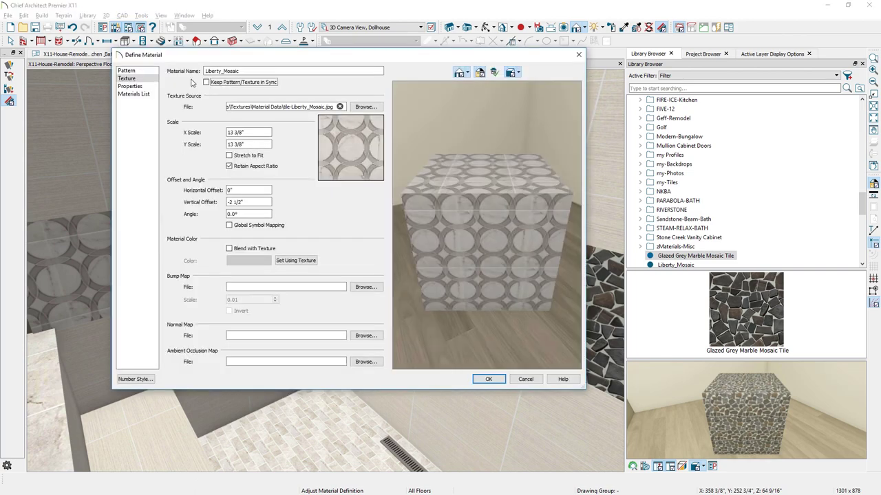
{"action": "left_click", "coordinate": [206, 81]}
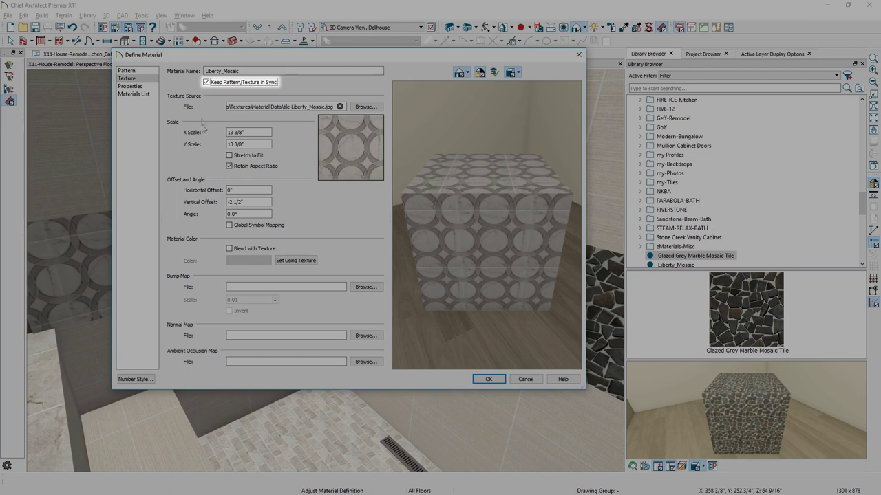
{"action": "triple_click", "coordinate": [234, 202]}
{"action": "type", "text": "1/2"}
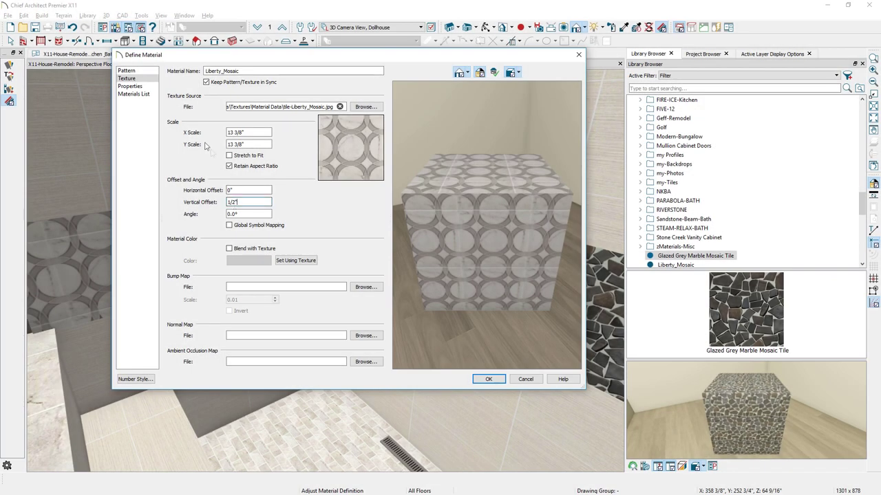
{"action": "left_click", "coordinate": [149, 73]}
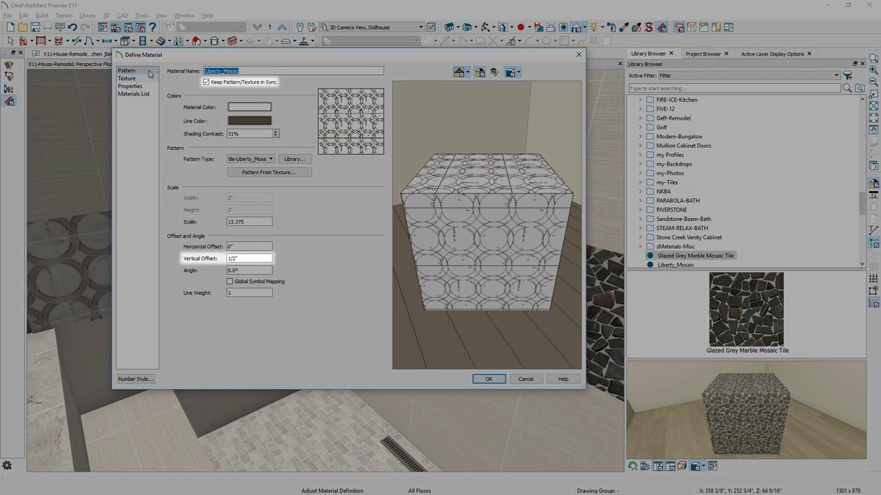
{"action": "left_click", "coordinate": [138, 93]}
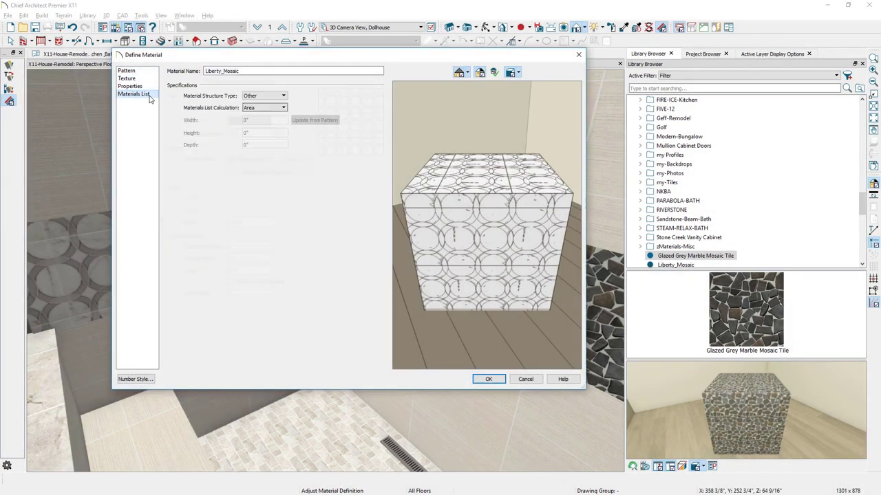
{"action": "left_click", "coordinate": [282, 109]}
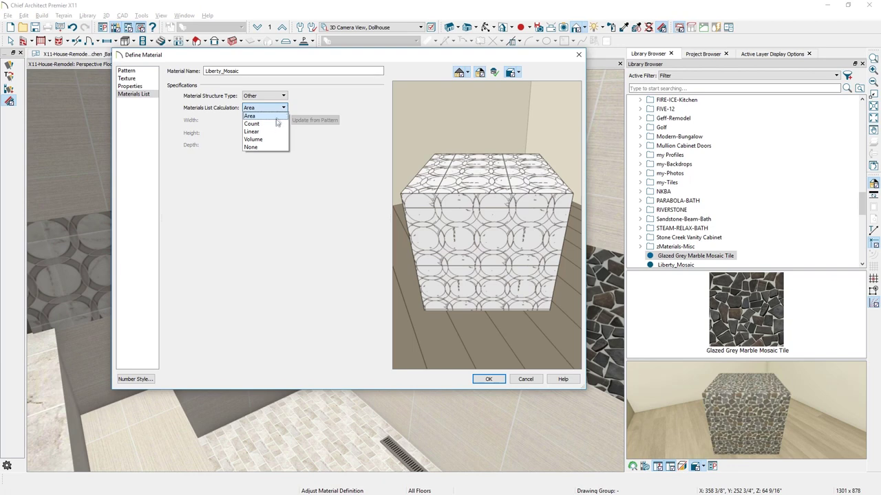
{"action": "left_click", "coordinate": [275, 124]}
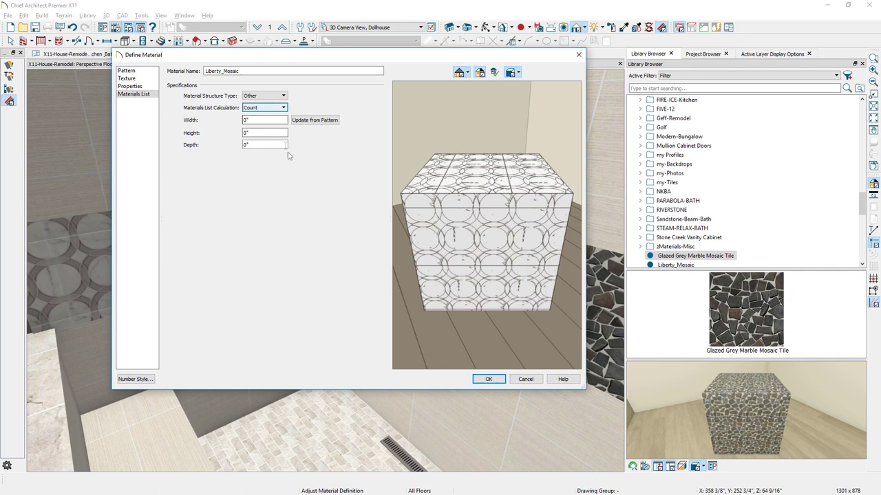
{"action": "left_click", "coordinate": [488, 379]}
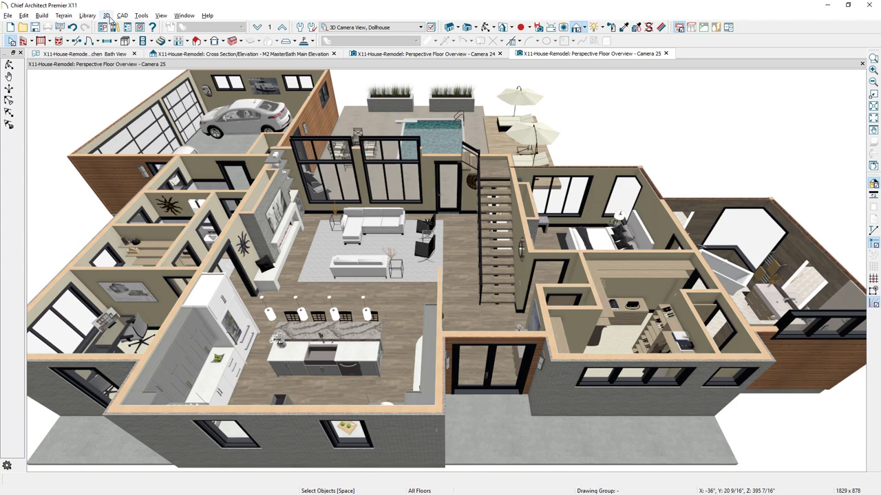
- Review the plan materials list from the whole-house dollhouse view, rotating the material preview
{"action": "left_click", "coordinate": [107, 15]}
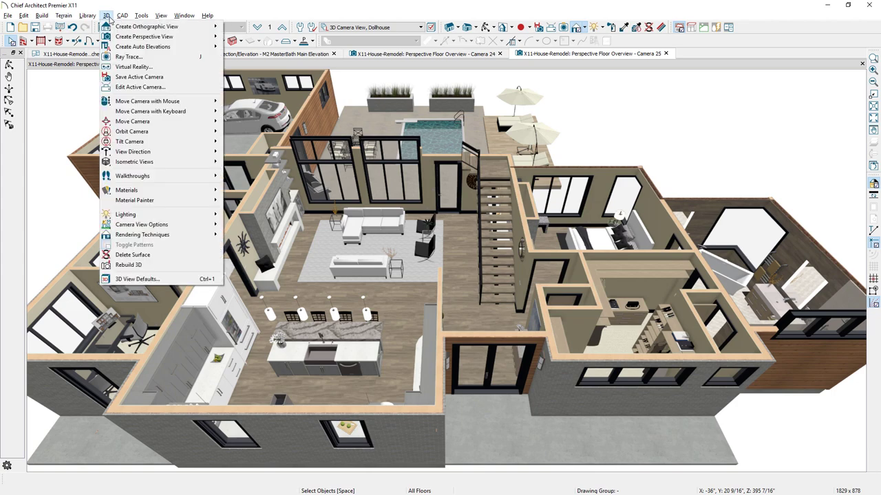
{"action": "key", "text": "m"}
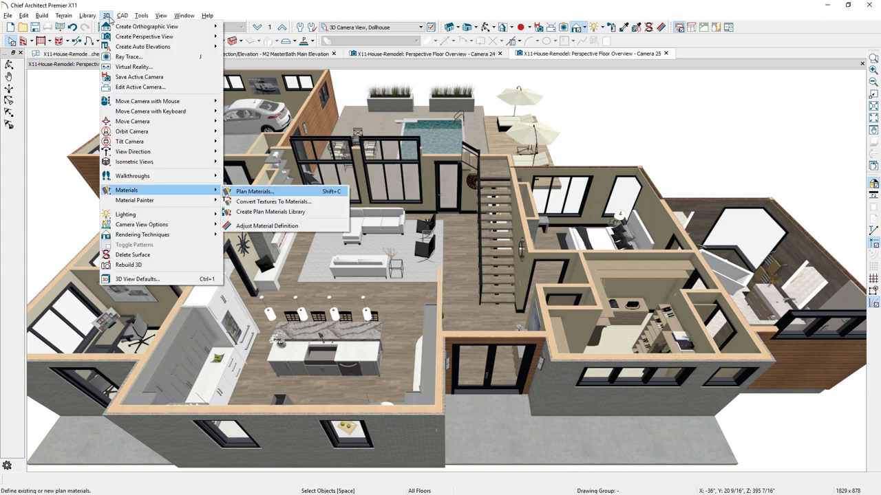
{"action": "key", "text": "Return"}
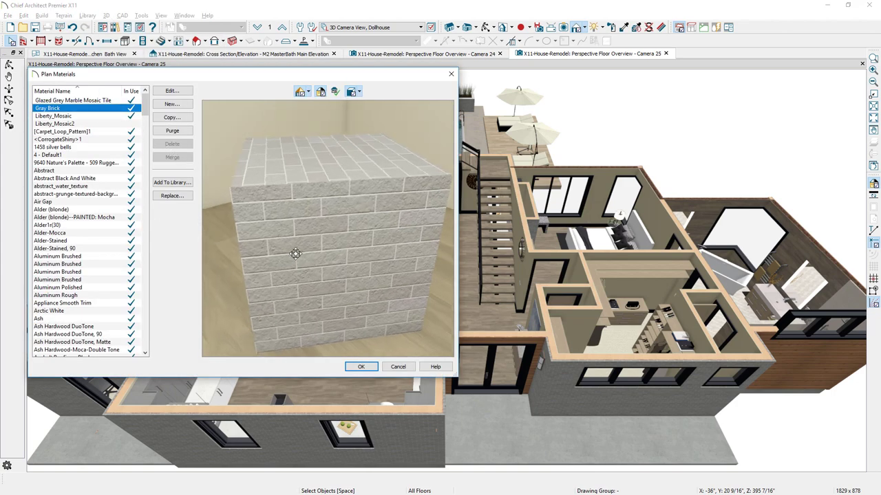
{"action": "left_click_drag", "start_coordinate": [295, 254], "coordinate": [326, 240]}
{"action": "scroll", "coordinate": [341, 244], "scroll_direction": "up", "scroll_amount": 3}
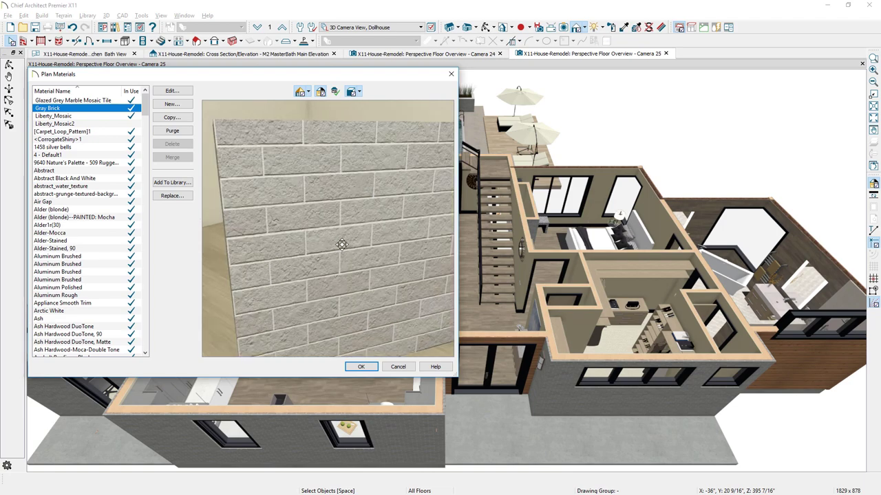
- Review the material defaults in the plan's Default Settings
{"action": "left_click", "coordinate": [299, 31]}
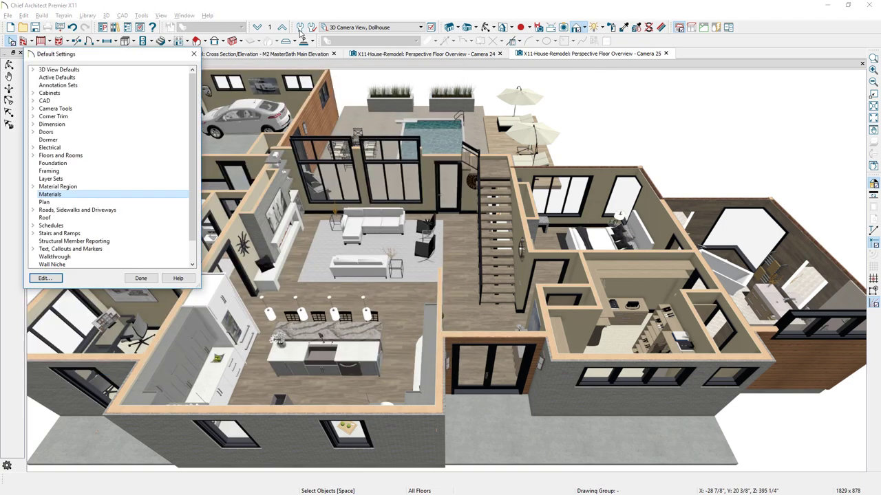
{"action": "key", "text": "Return"}
{"action": "left_click", "coordinate": [161, 141]}
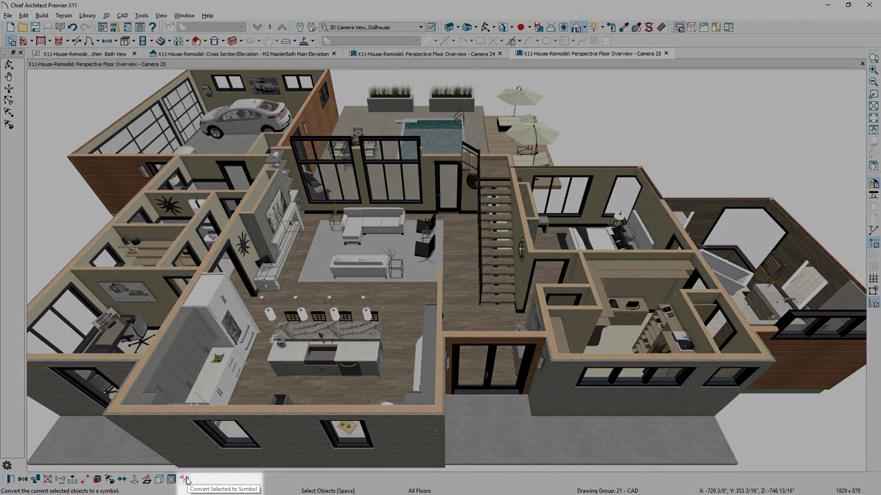
- Convert the selection into the Fireplace Bench symbol under Furnishings (Interior)
{"action": "left_click", "coordinate": [185, 479]}
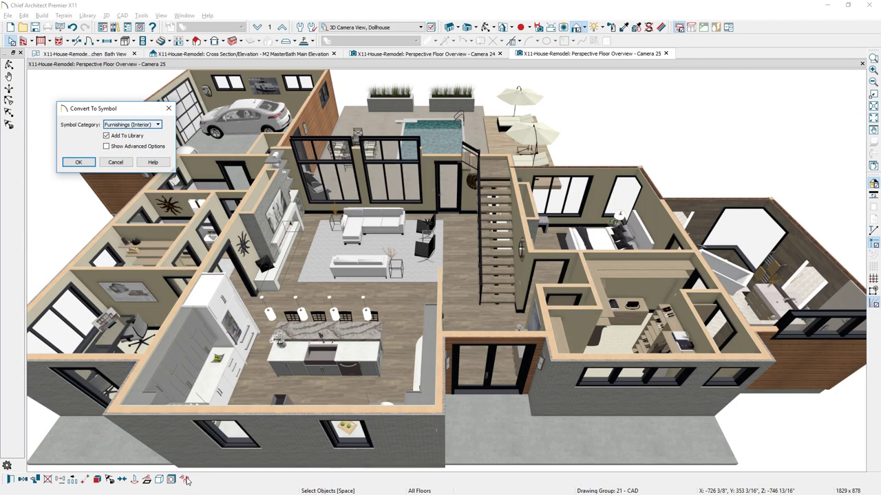
{"action": "left_click", "coordinate": [131, 125]}
{"action": "left_click", "coordinate": [130, 189]}
{"action": "left_click", "coordinate": [79, 162]}
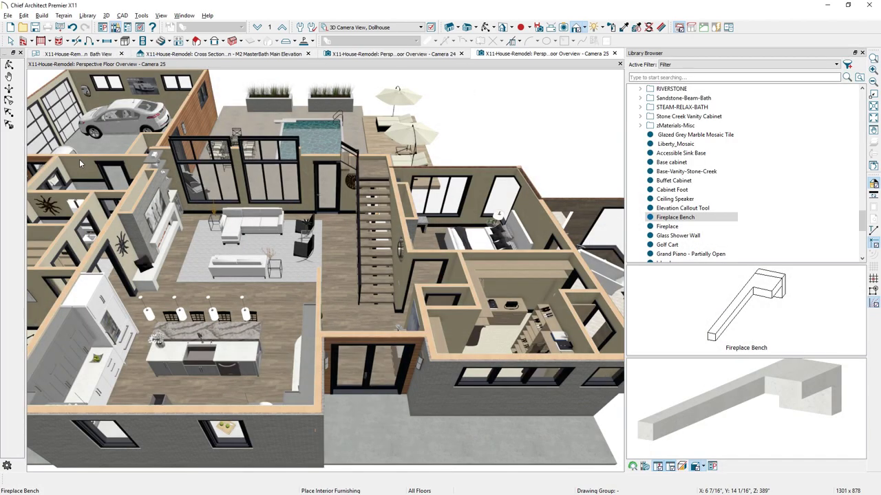
- Enable the Fireplace Bench symbol's first depth stretch plane at -48" and adjust it in the preview
{"action": "right_click", "coordinate": [707, 218]}
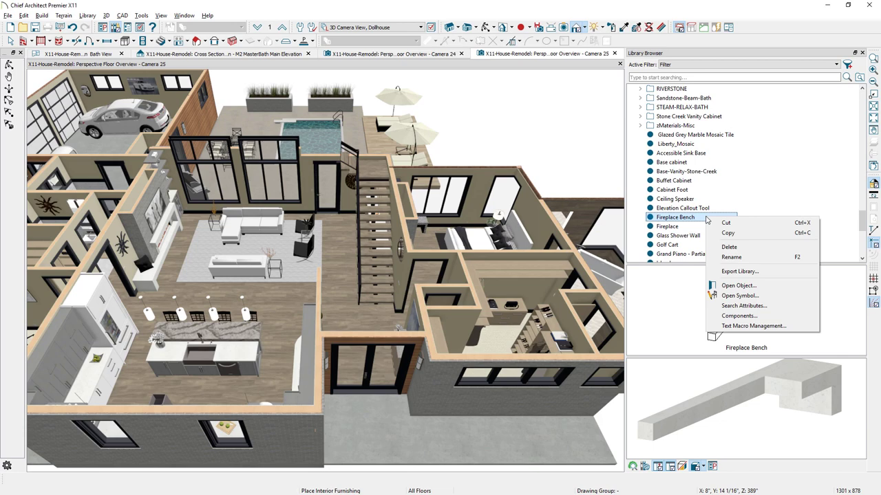
{"action": "left_click", "coordinate": [714, 296]}
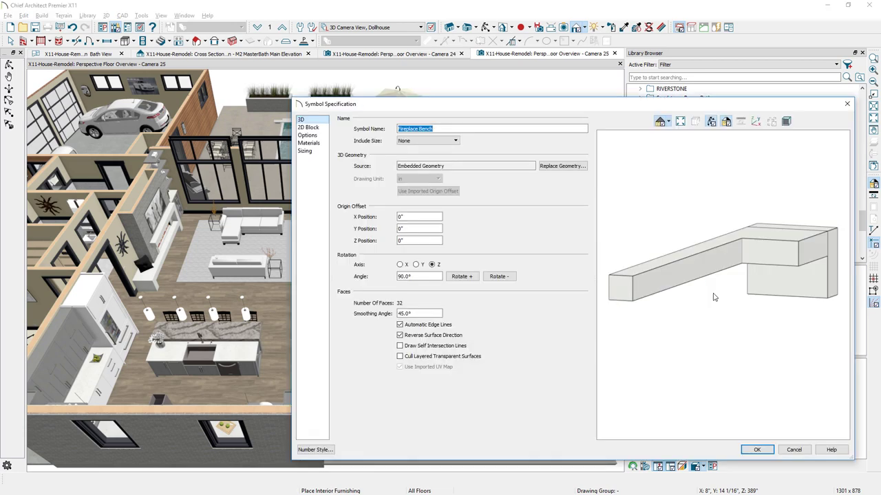
{"action": "left_click", "coordinate": [321, 150]}
{"action": "left_click", "coordinate": [437, 174]}
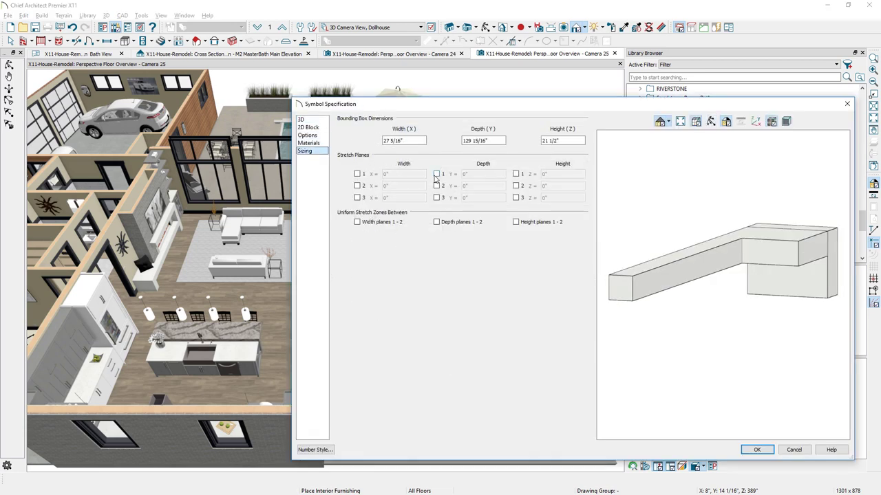
{"action": "double_click", "coordinate": [465, 175]}
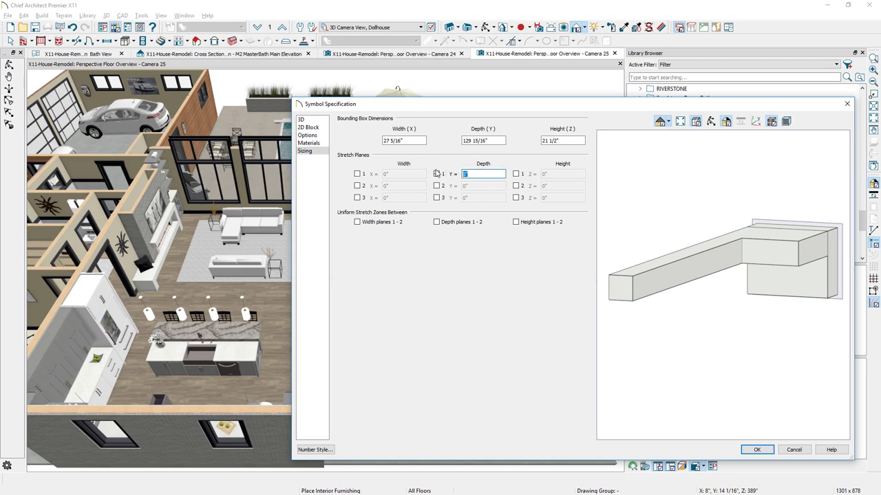
{"action": "key", "text": "Tab"}
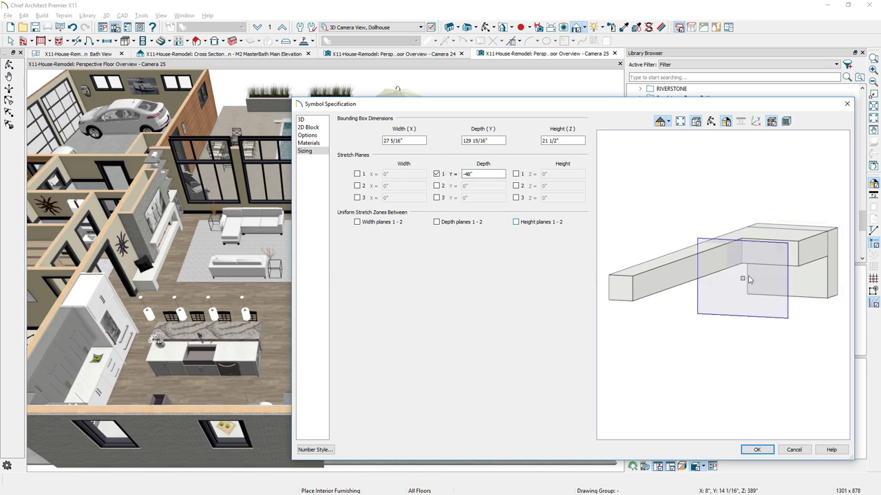
{"action": "left_click_drag", "start_coordinate": [742, 278], "coordinate": [730, 291]}
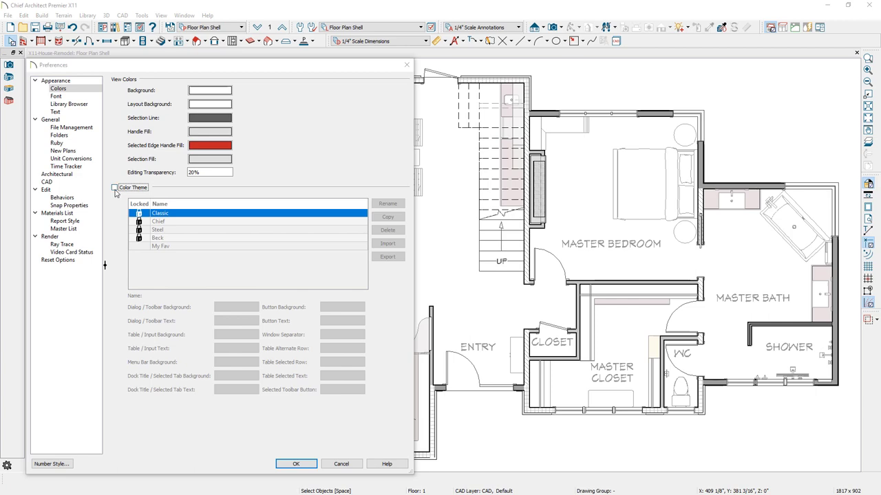
- Turn on Color Theme, try Chief and Steel, then settle on the grey My Fav theme
{"action": "left_click", "coordinate": [115, 187]}
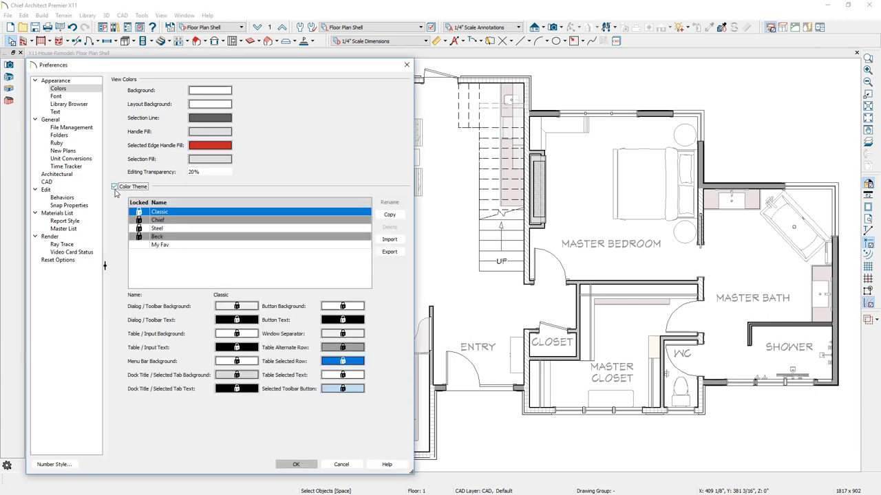
{"action": "left_click", "coordinate": [165, 220]}
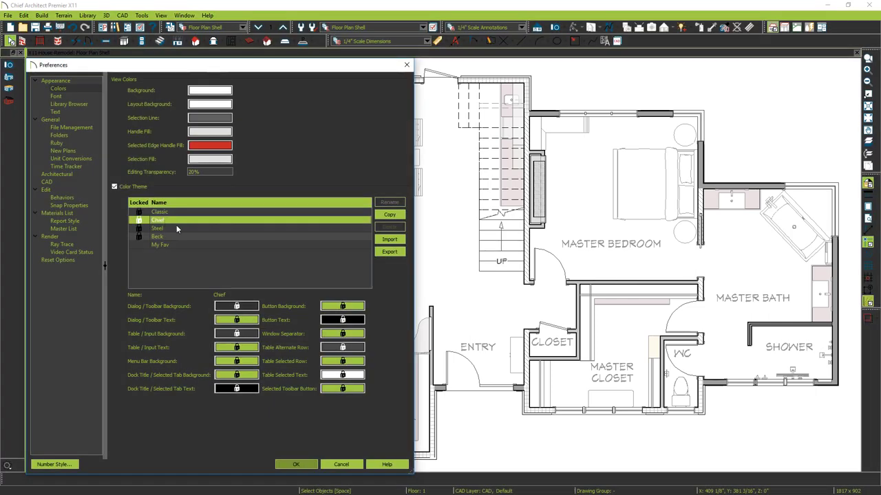
{"action": "left_click", "coordinate": [179, 227]}
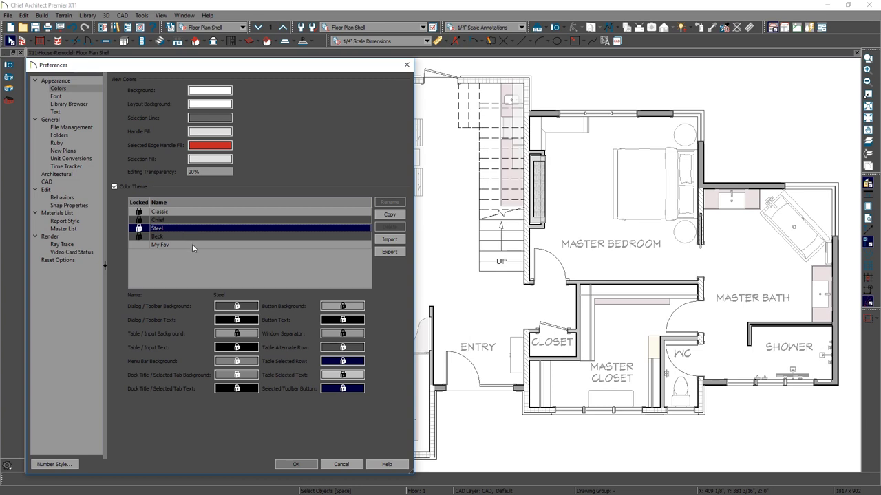
{"action": "left_click", "coordinate": [192, 244]}
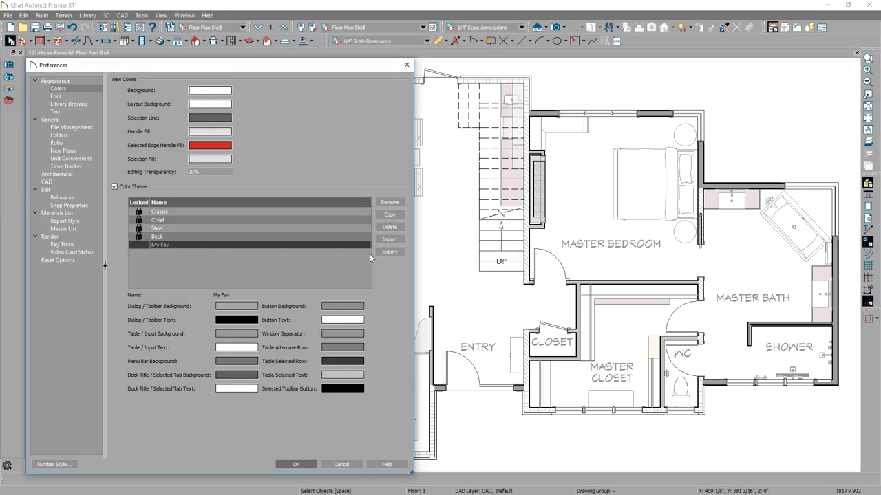